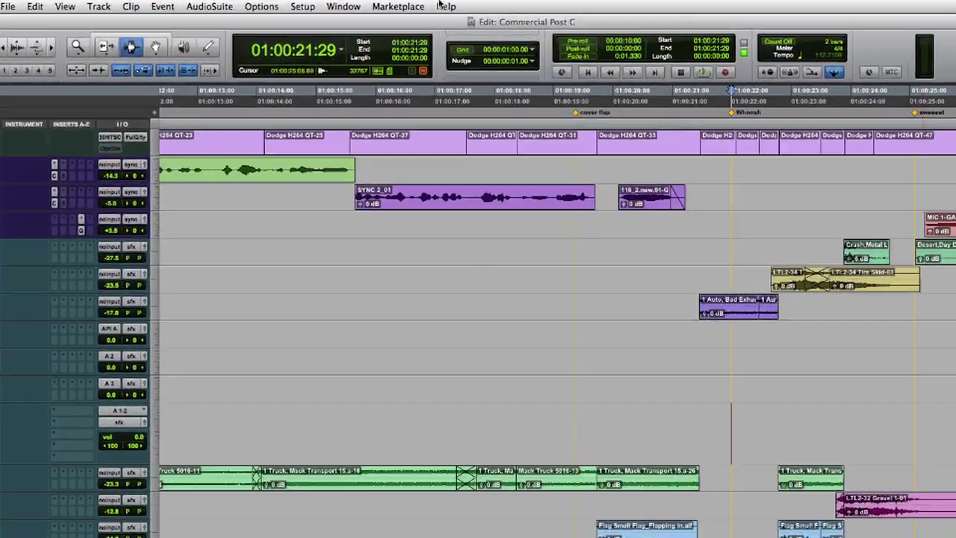
Open a new Workspace browser with Volumes expanded, briefly expanding and collapsing Billy.
left_click(337, 5)
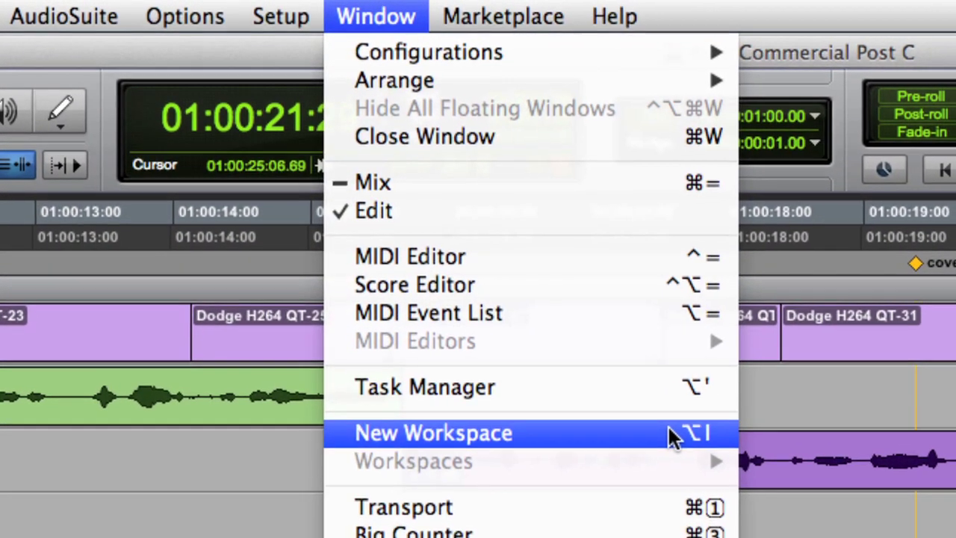
left_click(672, 437)
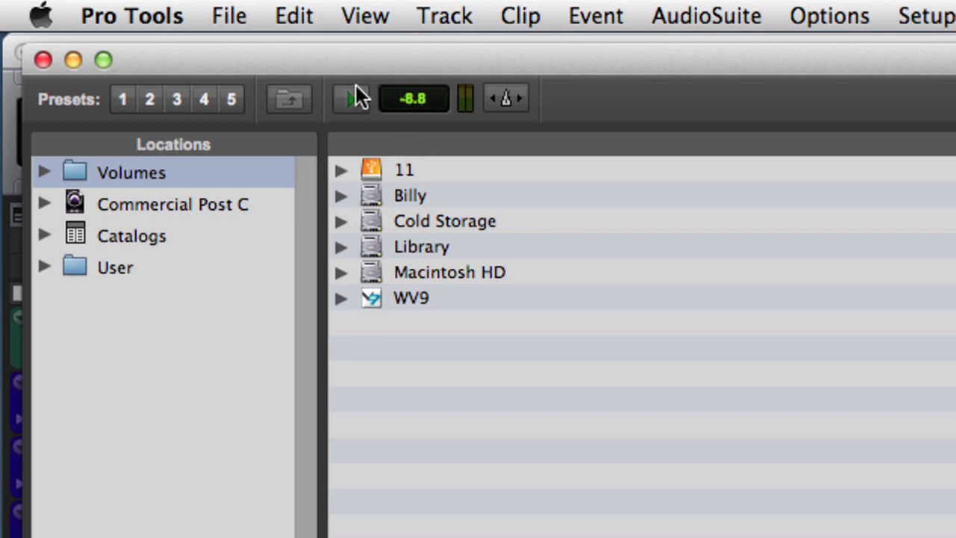
left_click(45, 172)
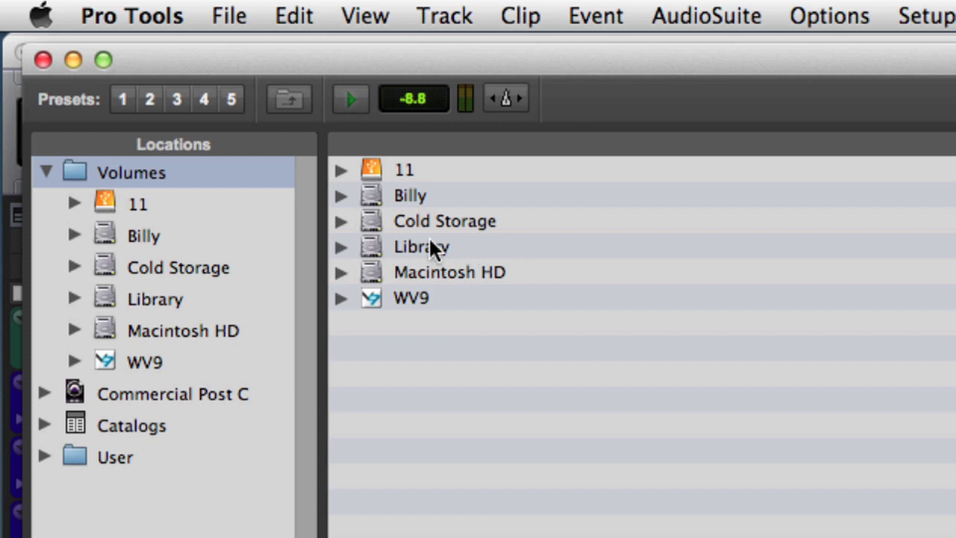
left_click(341, 194)
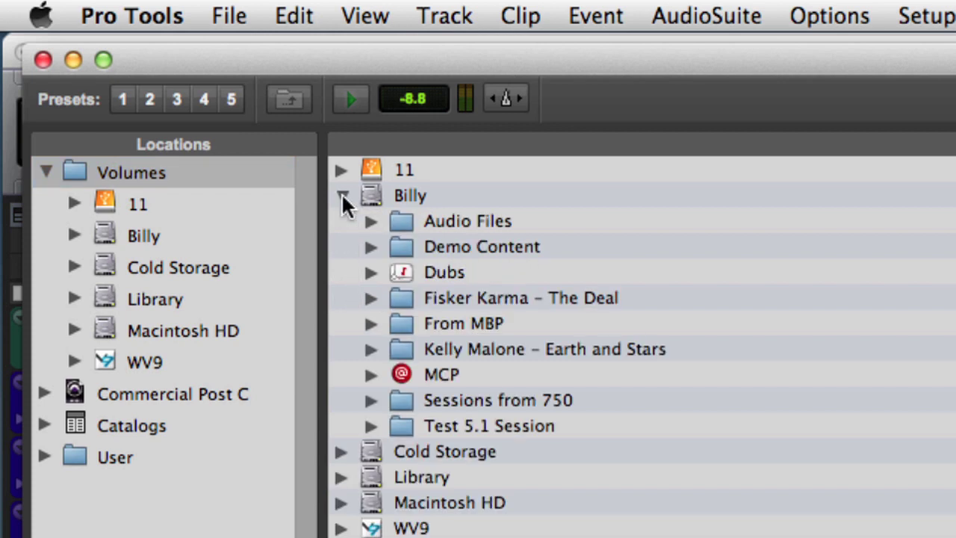
left_click(341, 195)
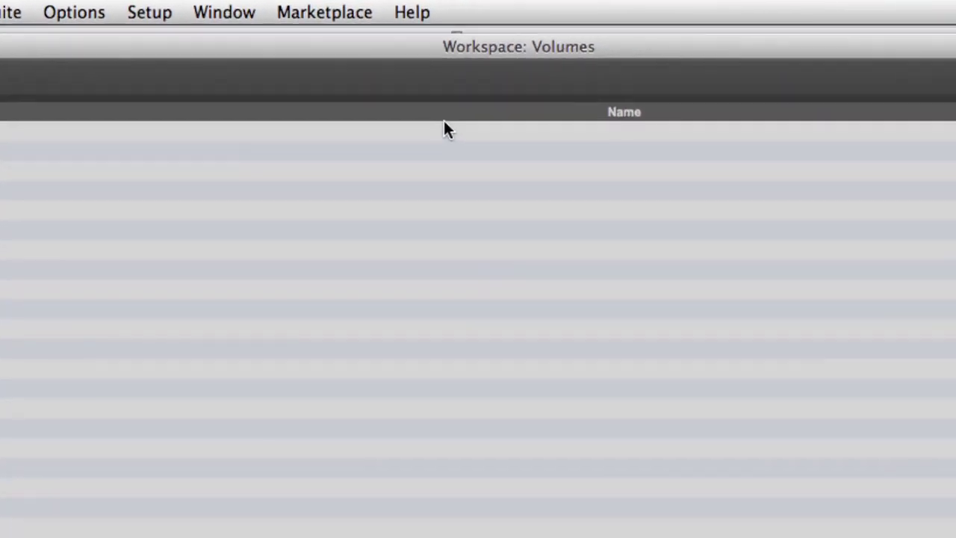
Add the Perm, Kind, Date Indexed, Capacity, Free, Path and Unique ID columns.
right_click(156, 96)
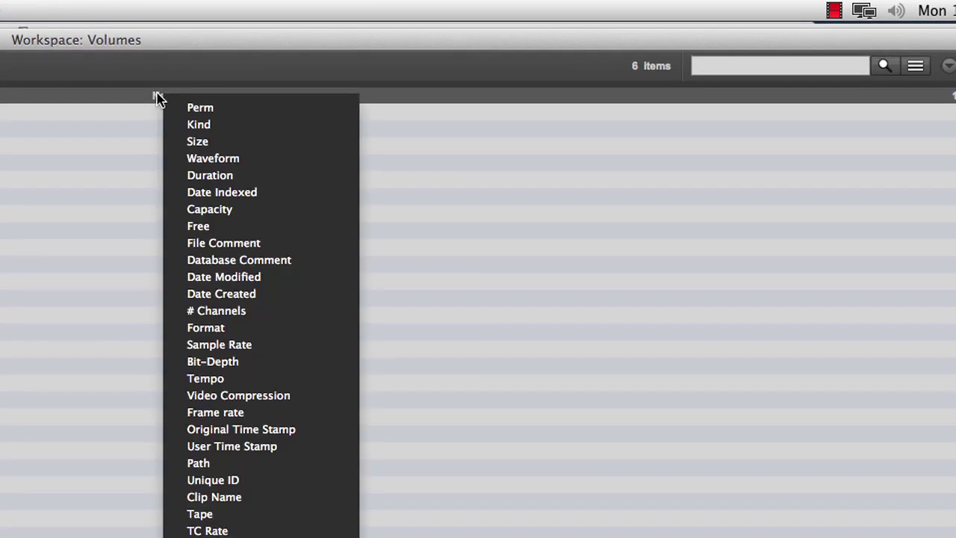
left_click(202, 108)
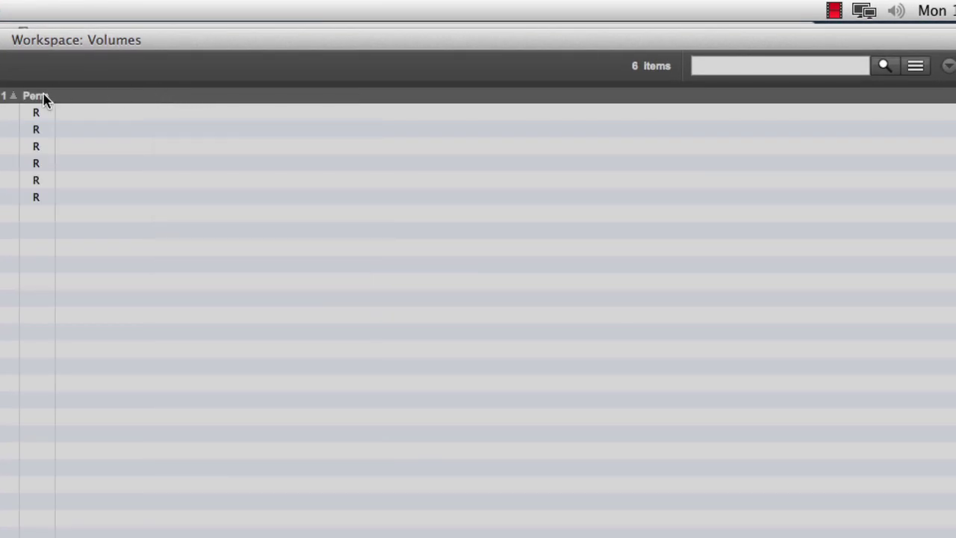
right_click(45, 99)
left_click(81, 128)
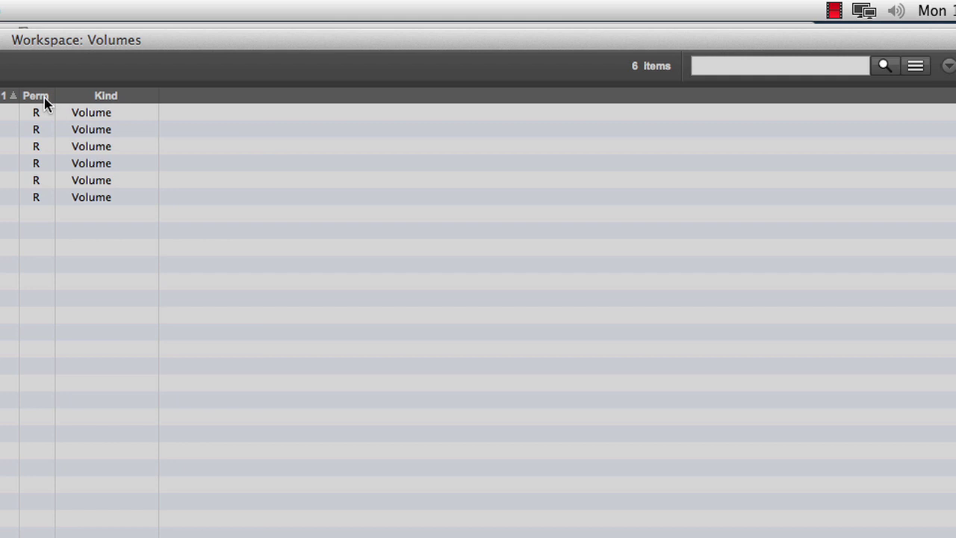
right_click(47, 99)
left_click(97, 193)
right_click(42, 96)
left_click(90, 210)
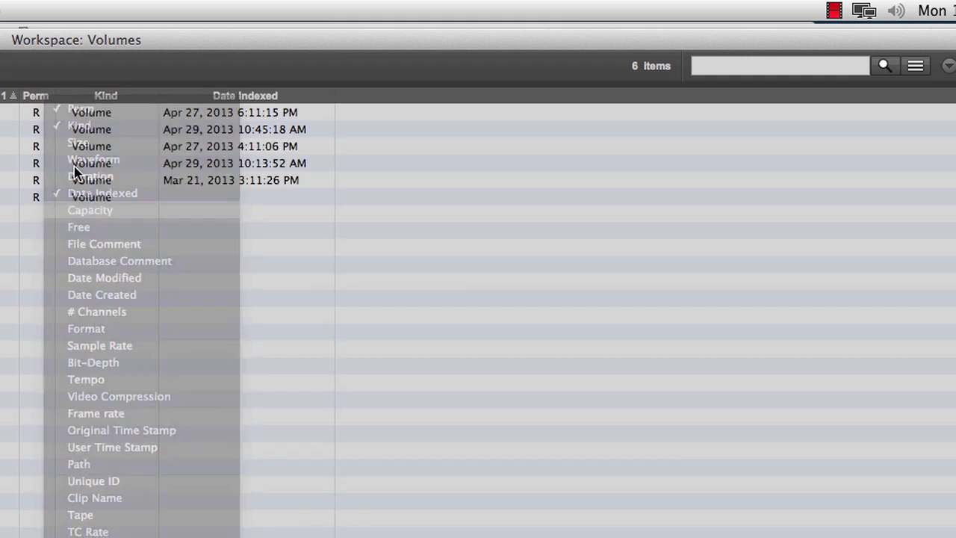
right_click(47, 98)
left_click(86, 228)
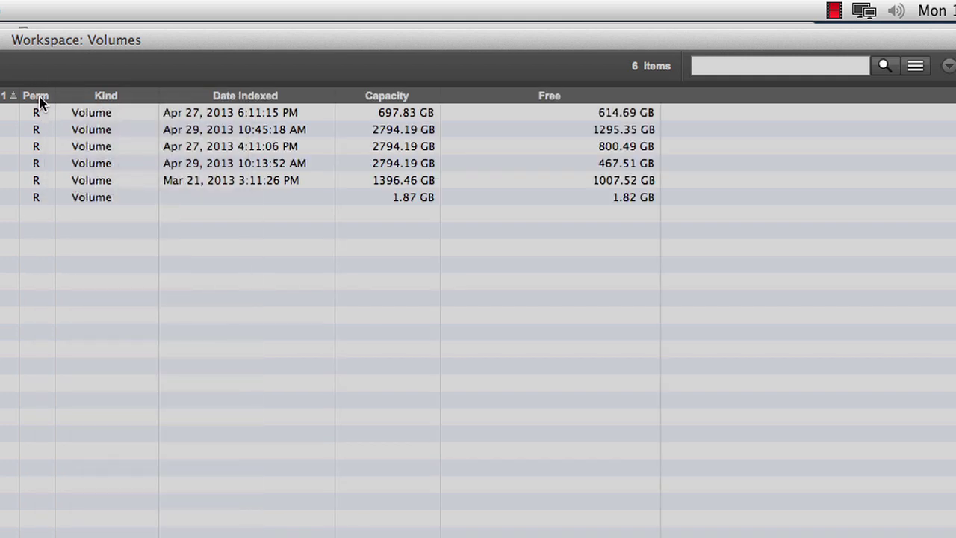
right_click(40, 98)
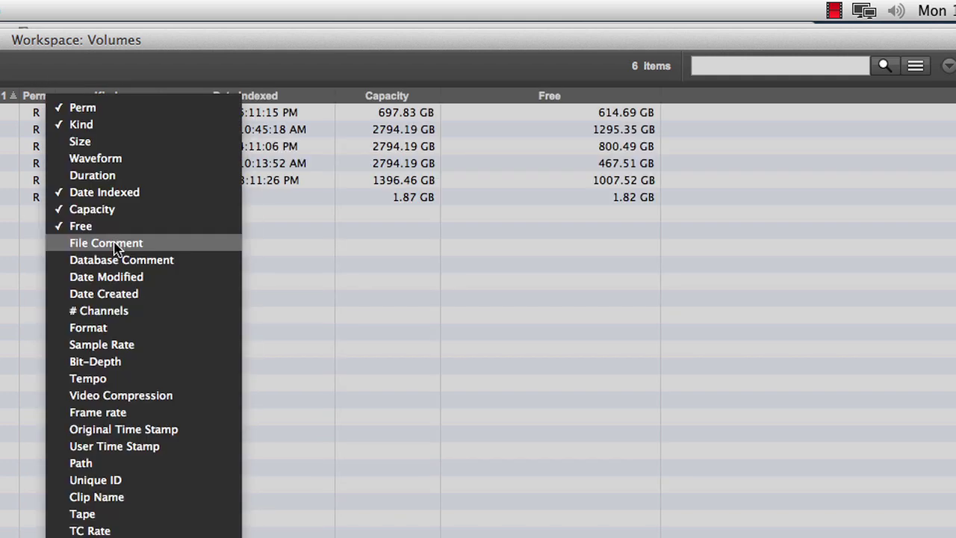
left_click(125, 463)
right_click(41, 99)
left_click(90, 483)
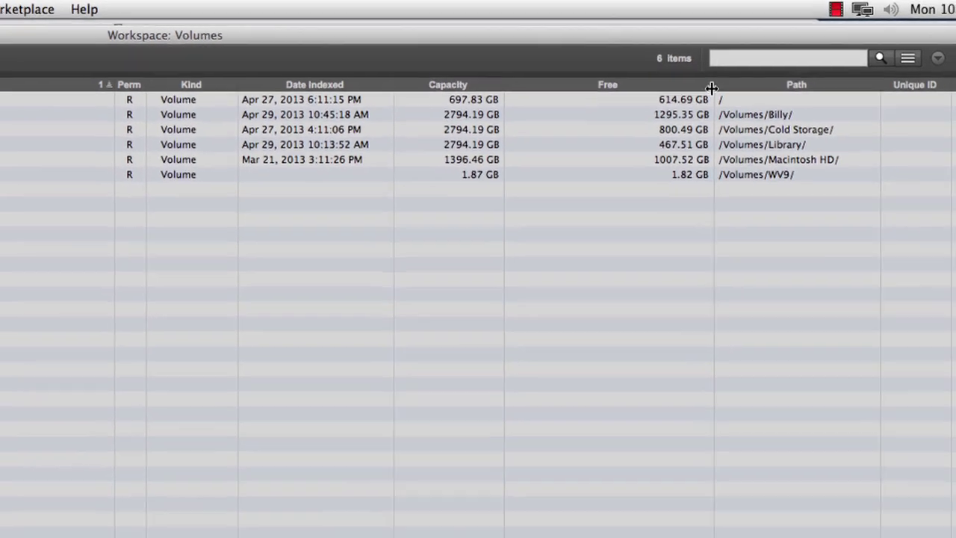
Narrow the Free and Path columns and shrink the Workspace window.
left_click_drag(697, 94, 611, 95)
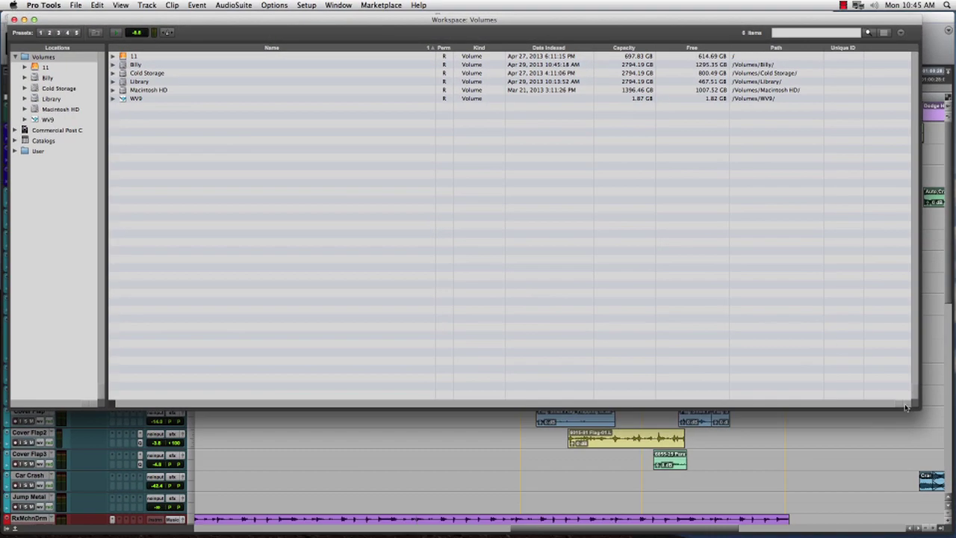
left_click_drag(905, 407, 837, 230)
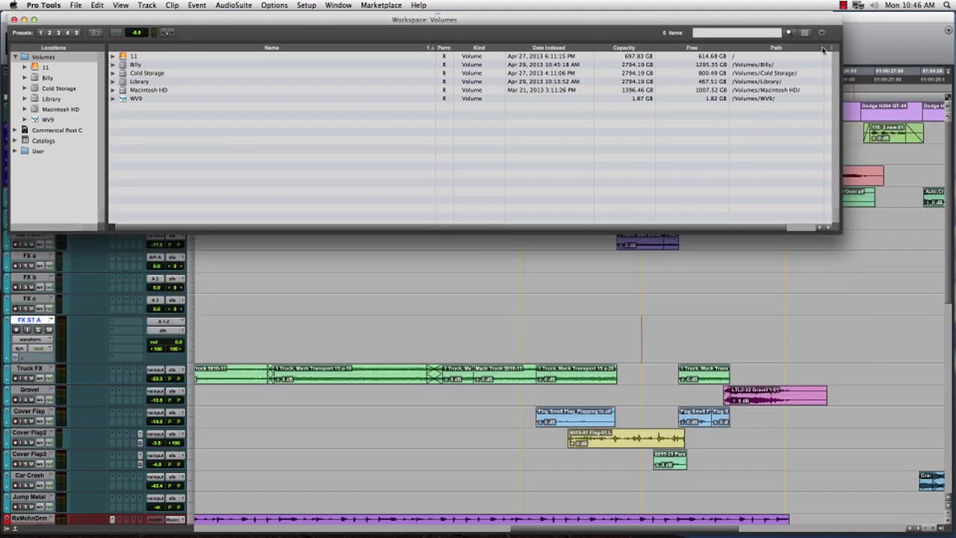
left_click_drag(830, 46, 809, 47)
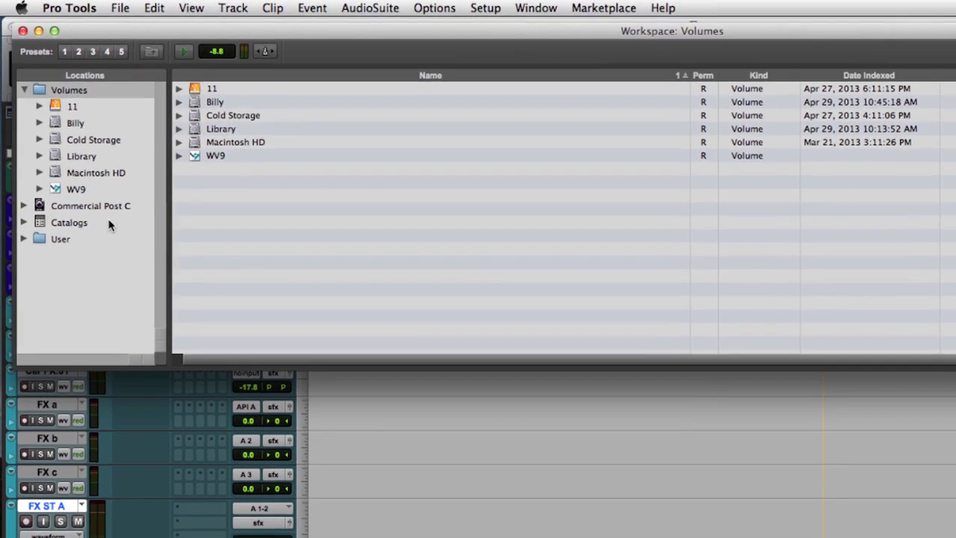
Expand Commercial Post C and browse its Video Files, then its Audio Files.
left_click(70, 206)
left_click(23, 206)
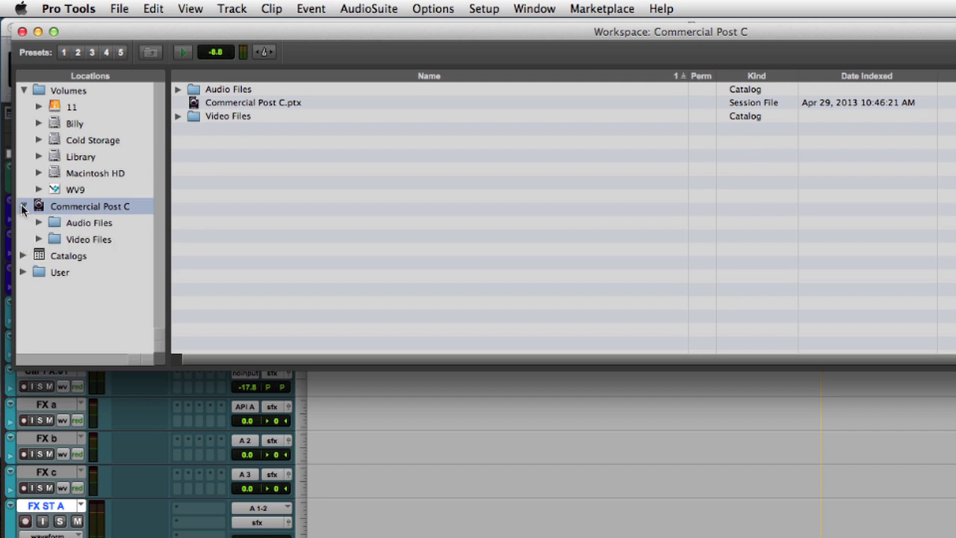
left_click(95, 222)
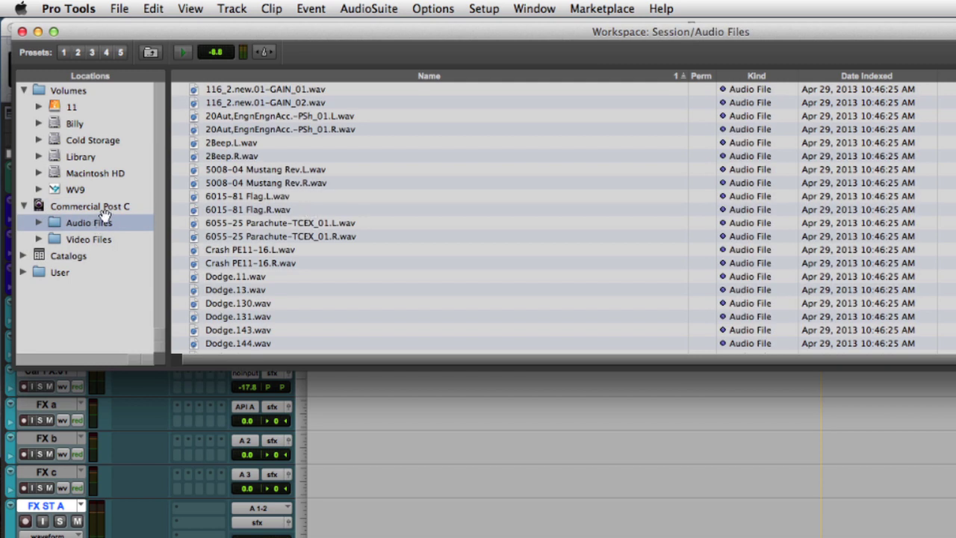
left_click(85, 239)
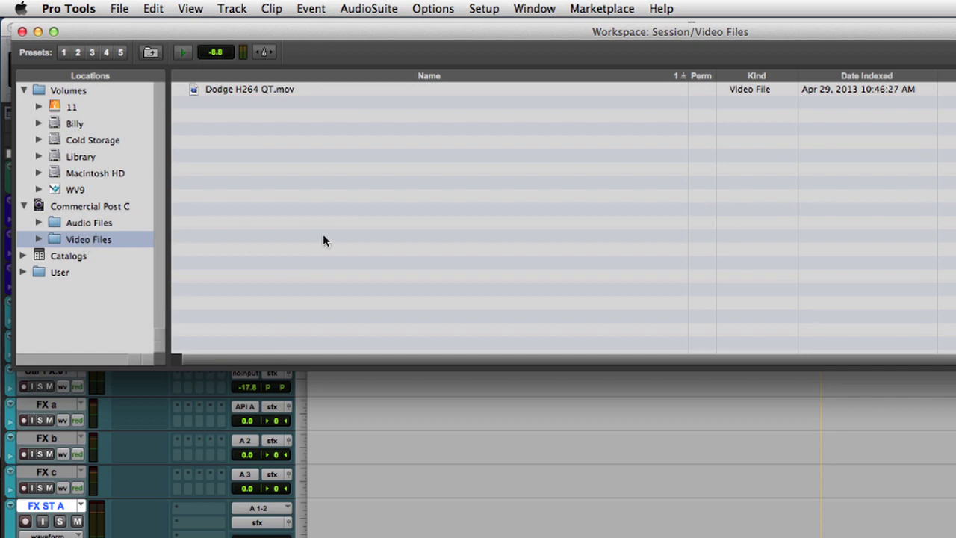
left_click(85, 221)
Preview erase_digifunk_110.L.wav and set the preview volume to -6.2.
scroll(349, 228, "down", 3)
scroll(350, 228, "down", 5)
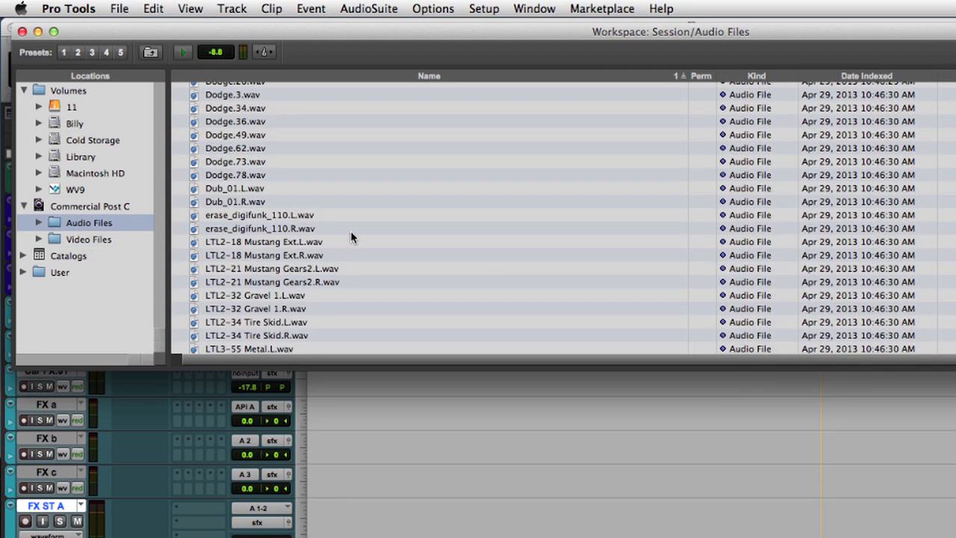
left_click(316, 215)
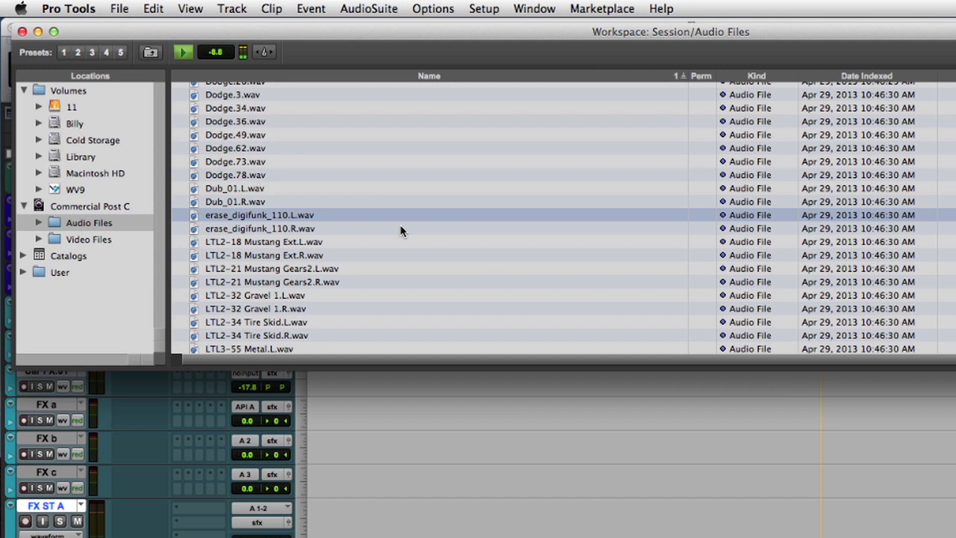
mouse_move(215, 51)
left_mouse_down()
mouse_move(215, 60)
mouse_move(216, 51)
left_mouse_up()
Select the session's offline files and start relinking SYNC 2_01.wav.
right_click(275, 204)
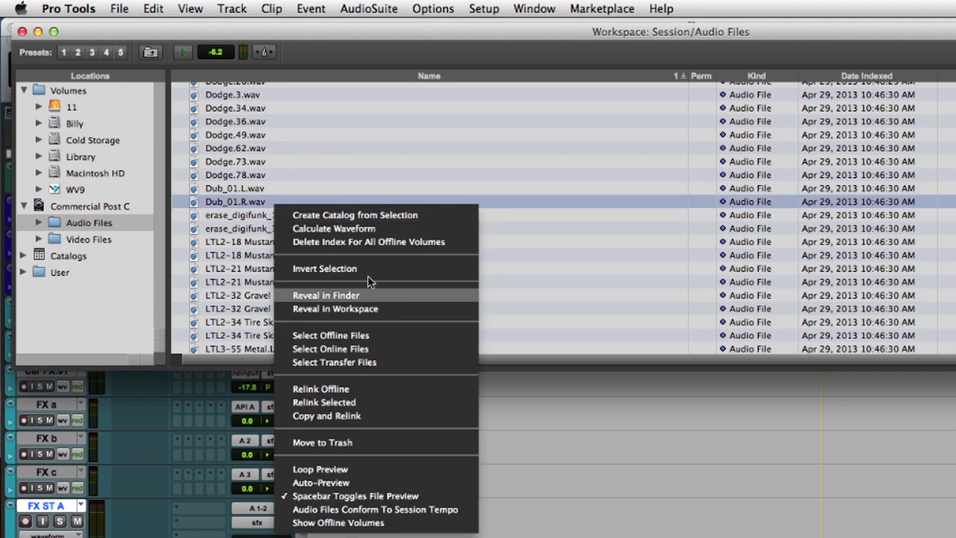
left_click(403, 335)
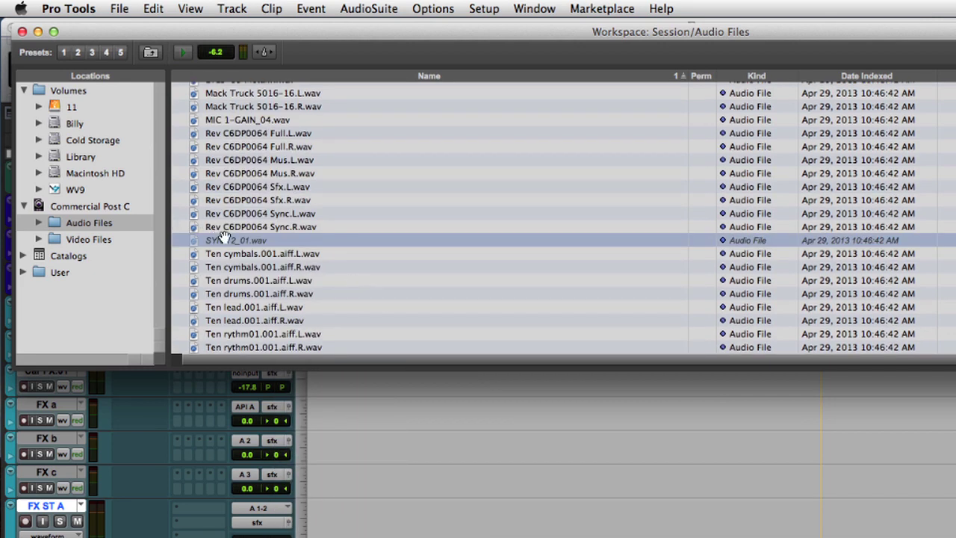
right_click(258, 241)
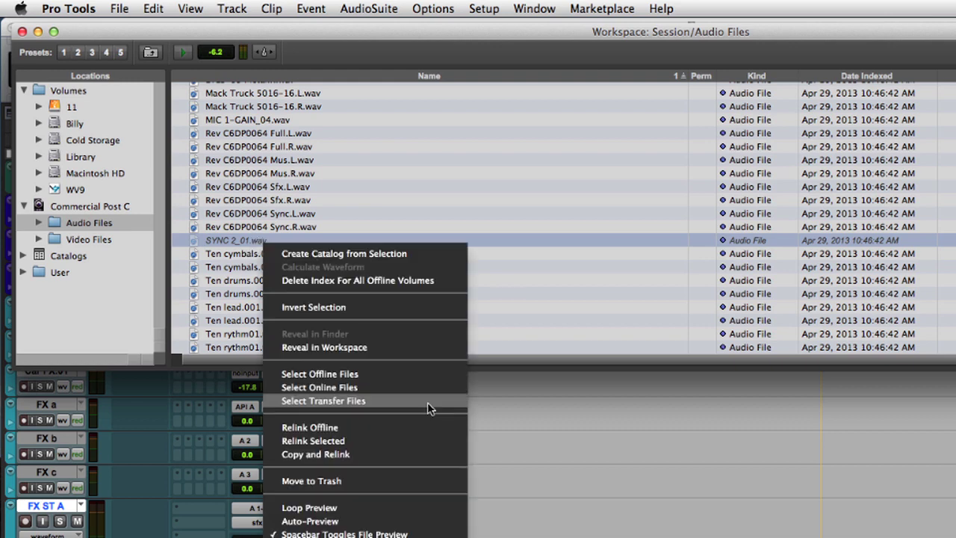
left_click(430, 441)
Find SYNC 2_01.wav on the Billy volume and commit the link.
left_click_drag(259, 28, 467, 84)
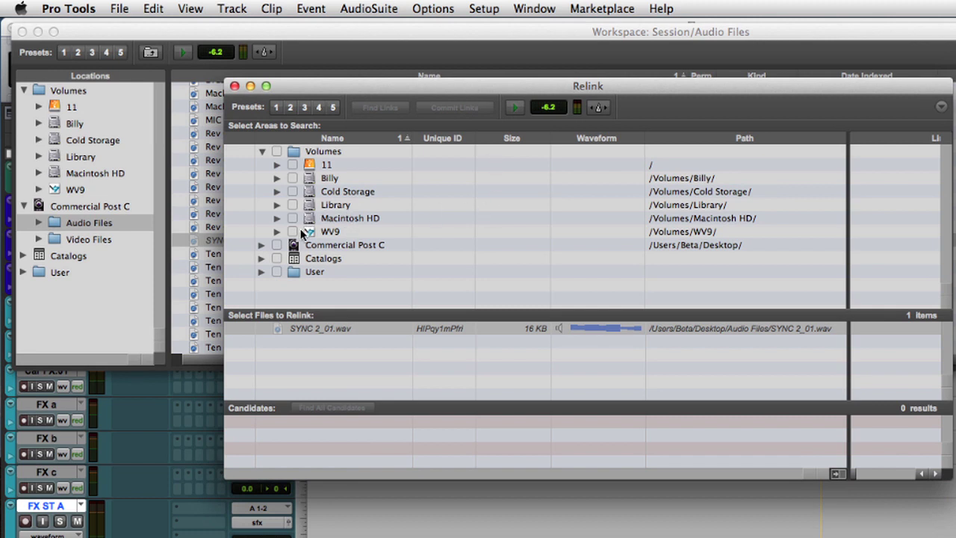
left_click(292, 177)
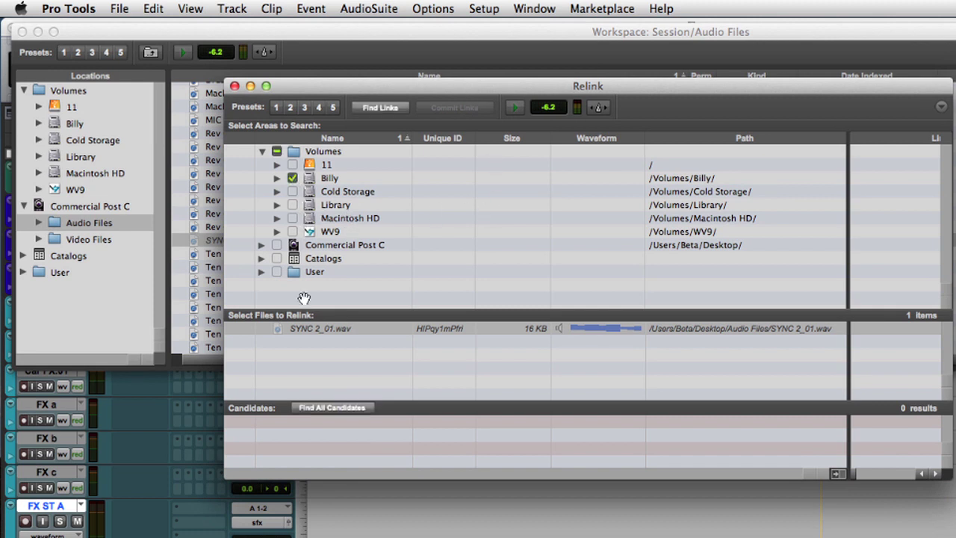
left_click(325, 330)
left_click(366, 109)
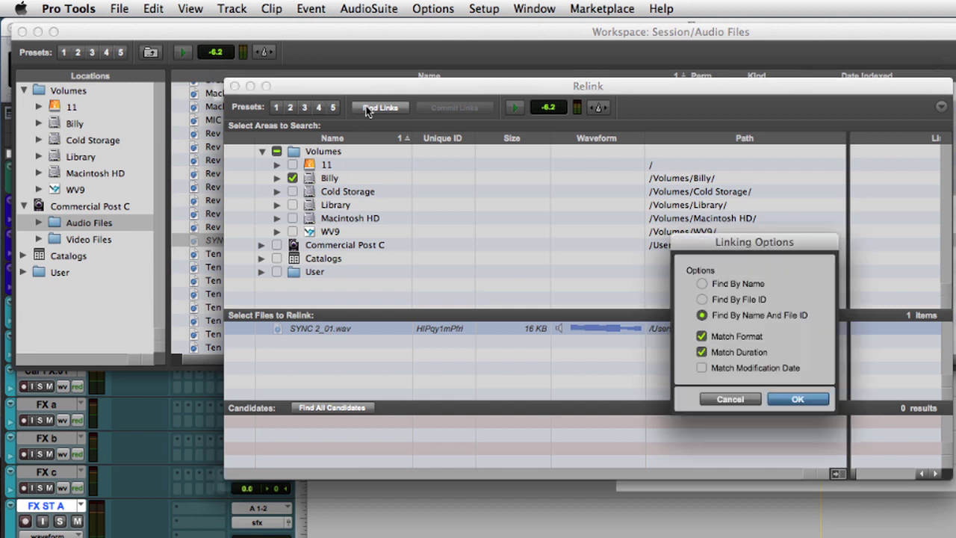
left_click(797, 400)
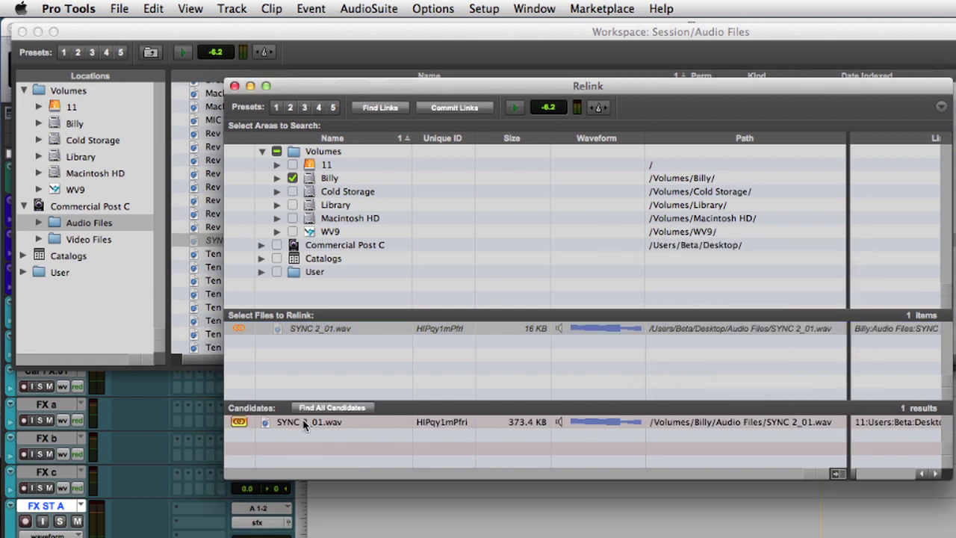
left_click(454, 107)
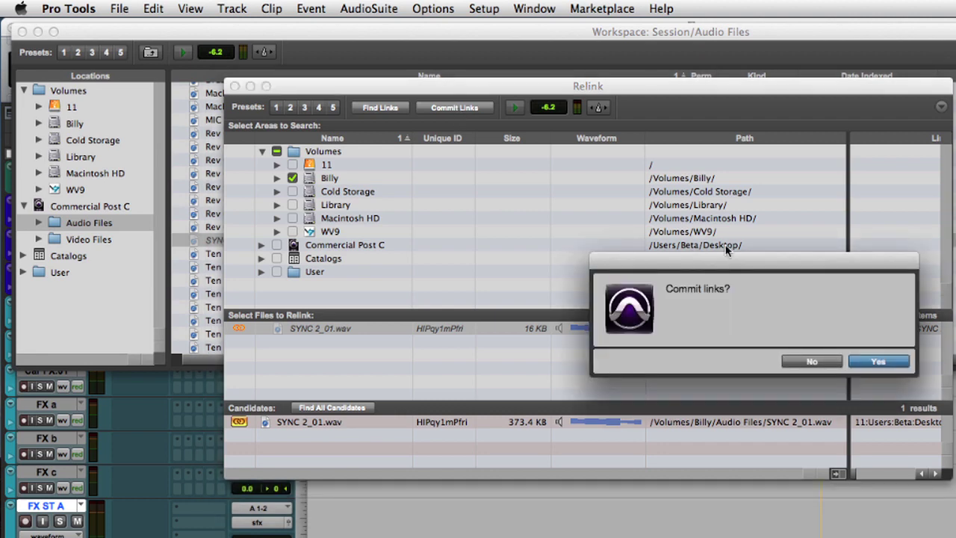
left_click(878, 362)
left_click(236, 86)
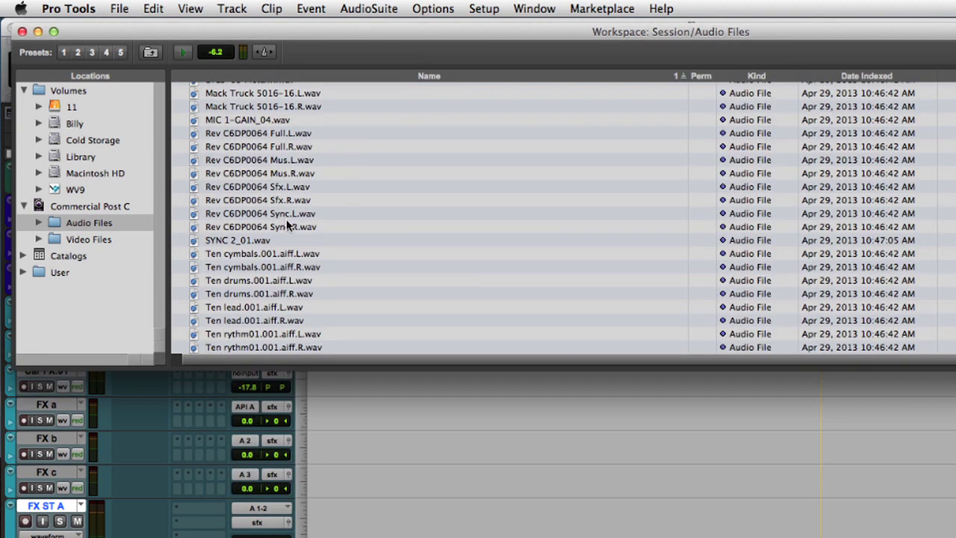
Reveal Rev C6DP0064 Sfx.L.wav in Finder, close Finder, and collapse Commercial Post C.
right_click(257, 188)
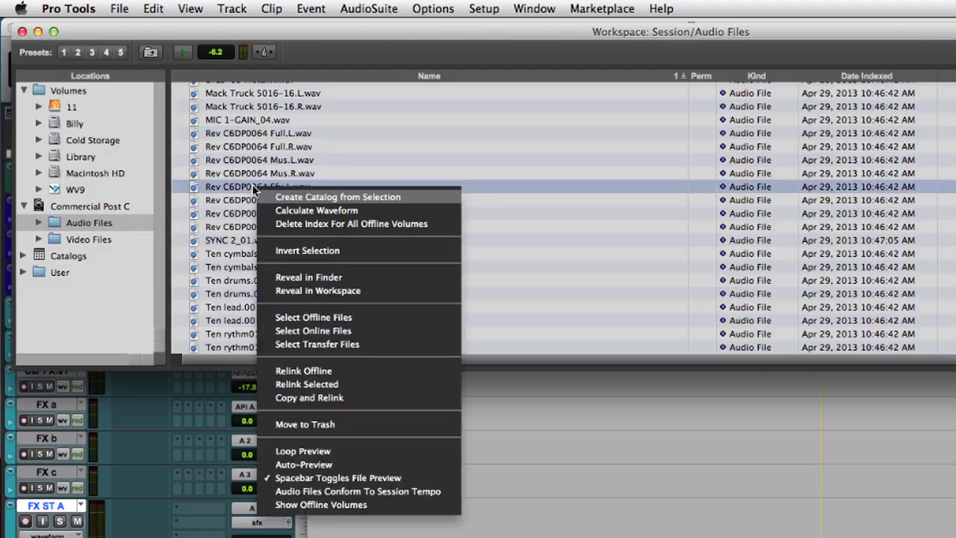
left_click(415, 278)
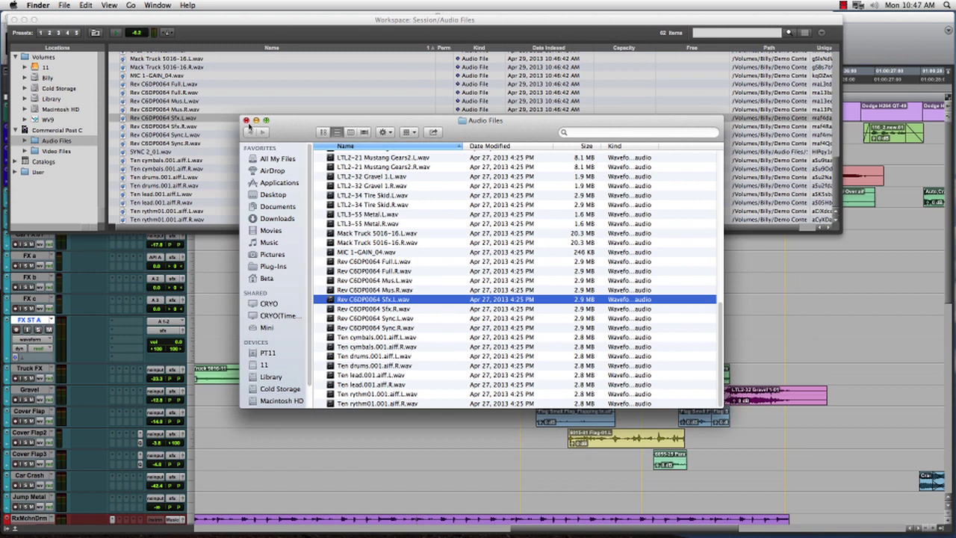
left_click(246, 121)
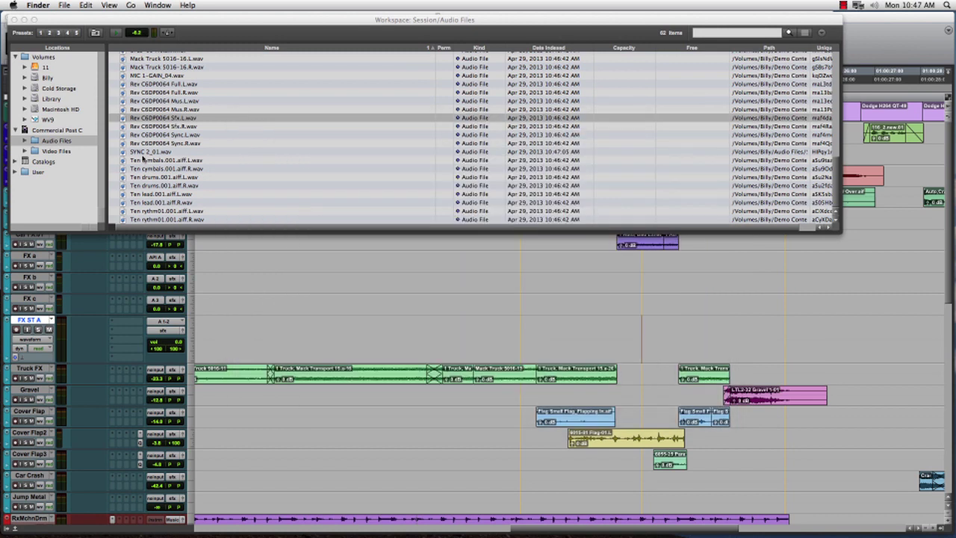
left_click(14, 130)
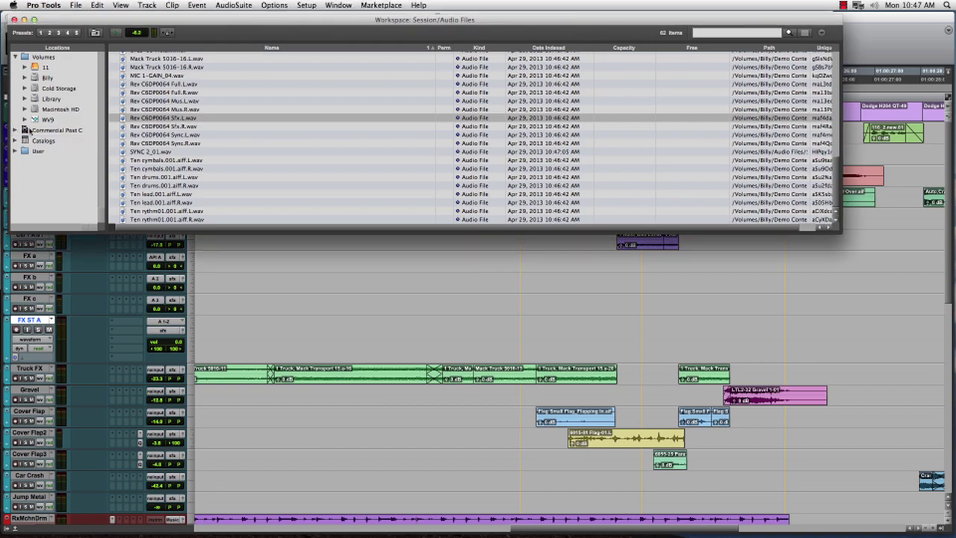
Search the Cold Storage SFX folder for 'whoosh' files.
left_click(52, 58)
type("khskjghd")
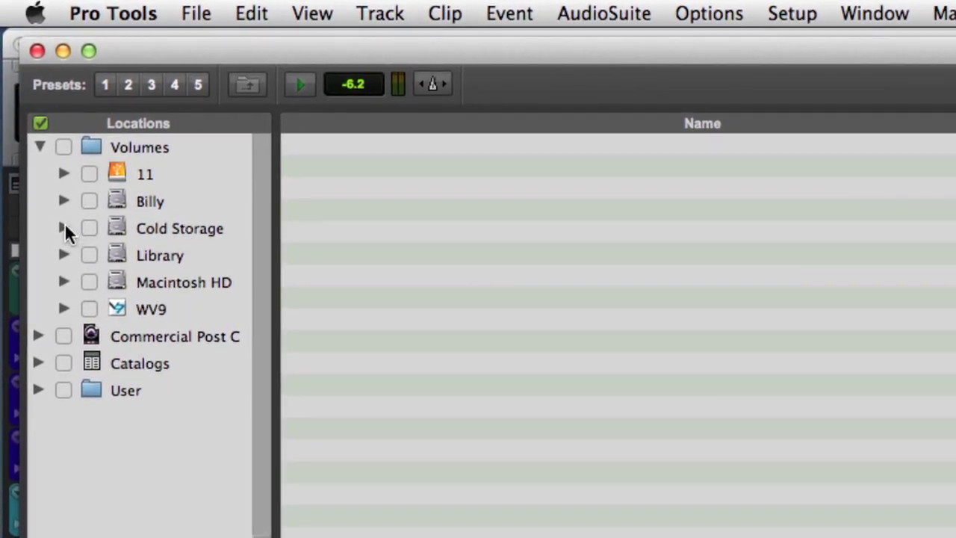
left_click(65, 229)
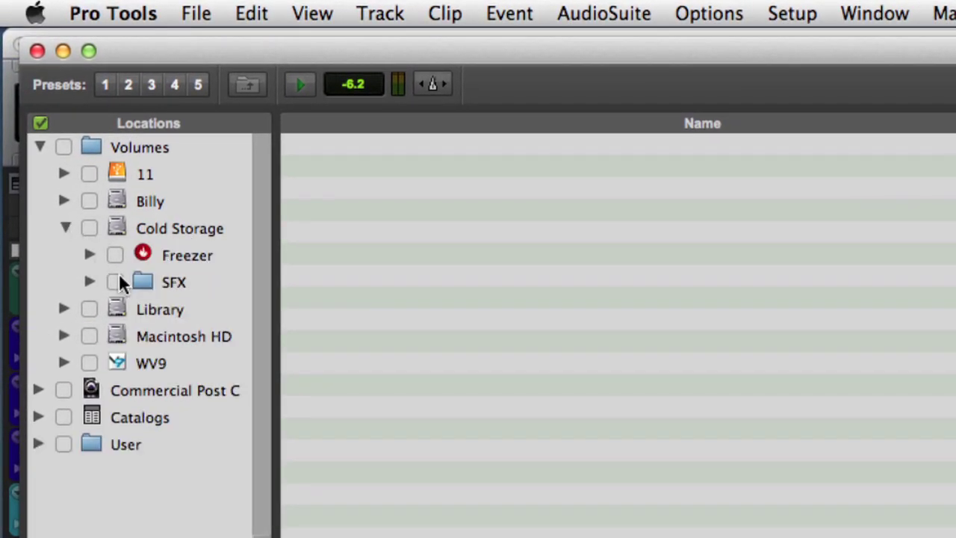
left_click(115, 283)
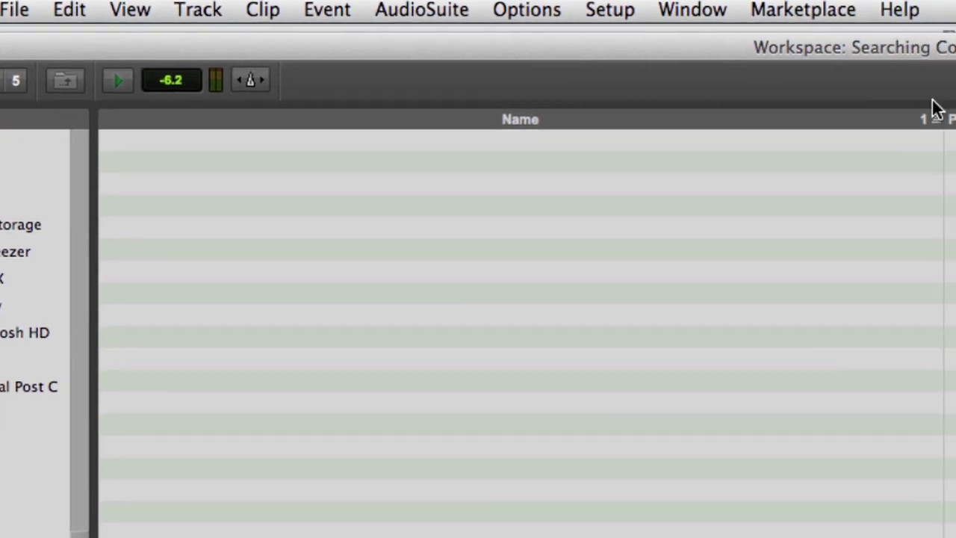
type("who")
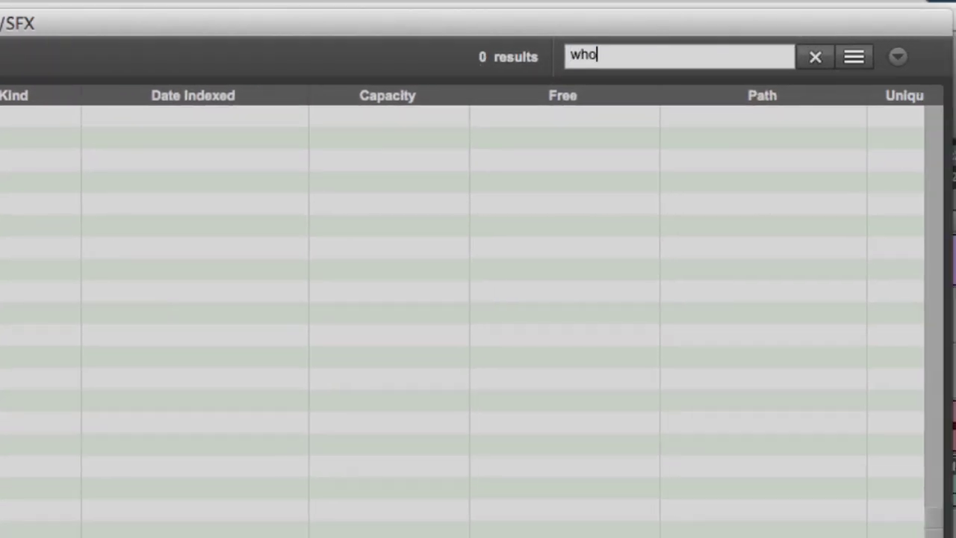
type("osh")
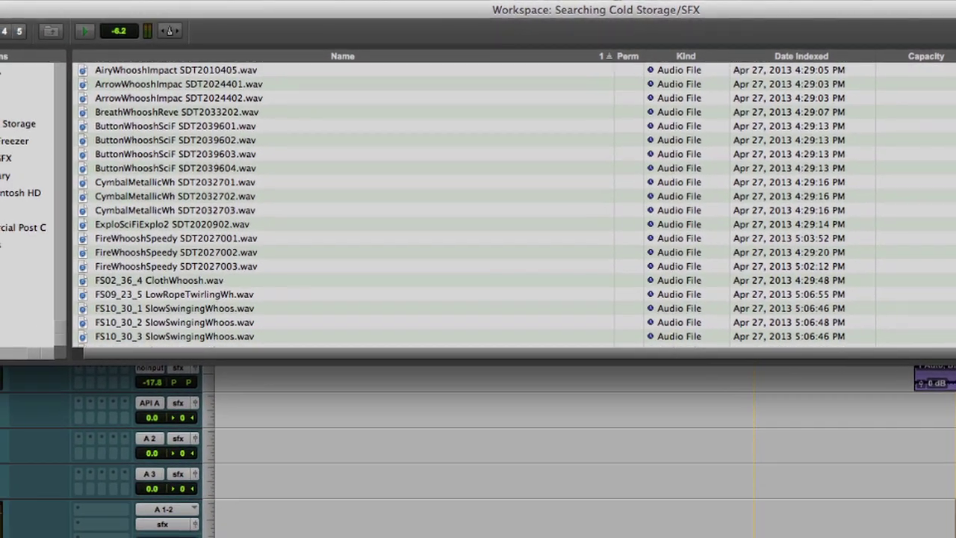
Switch the Workspace to preset 5, showing waveform, duration and comment columns.
left_click(21, 33)
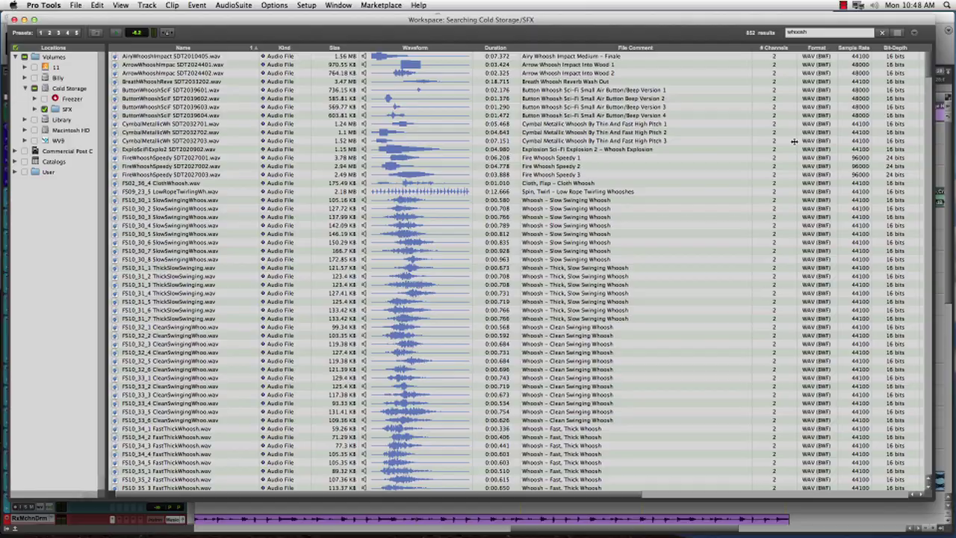
Add an advanced search condition requiring the file comment to contain 'metal'.
left_click(898, 32)
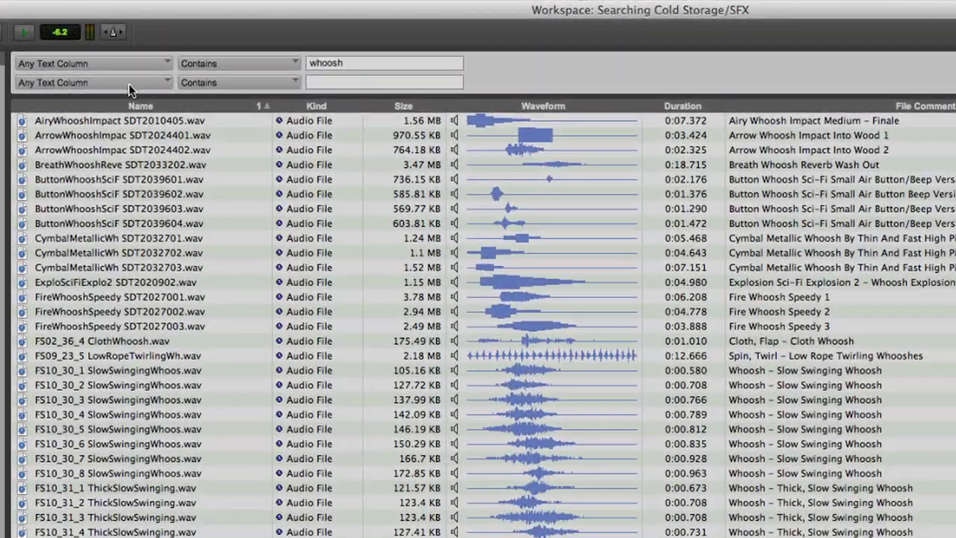
left_click(128, 81)
left_click(218, 164)
left_click(351, 81)
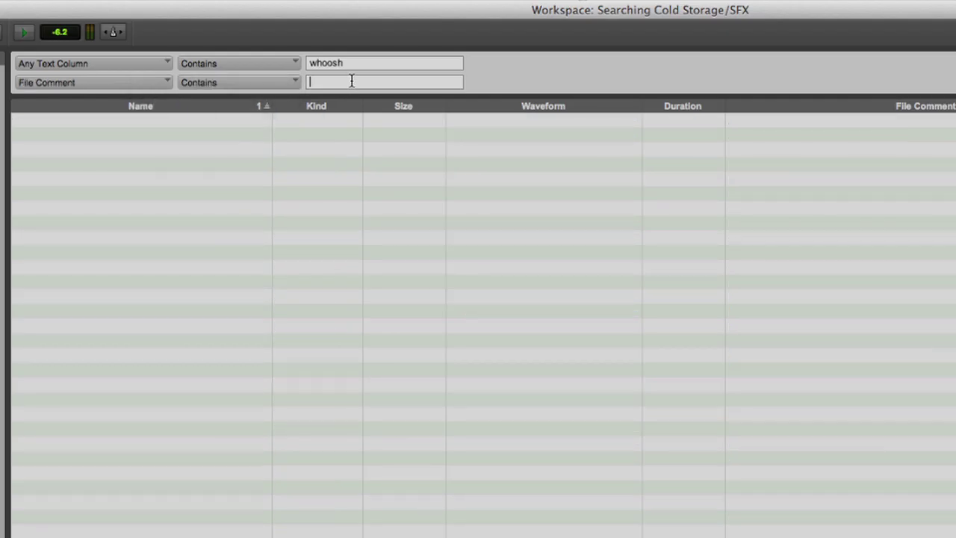
type("metal")
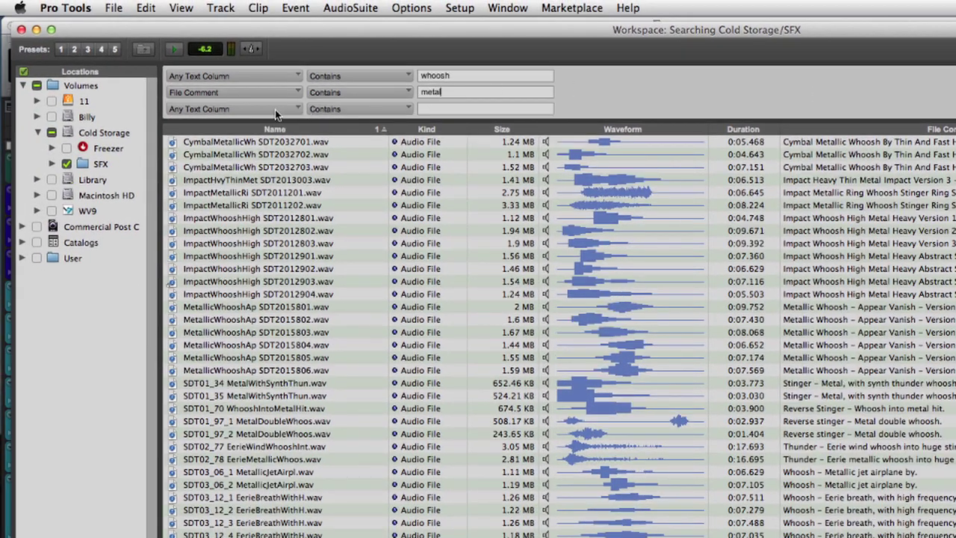
Add a Duration condition requiring files longer than 0:05.000.
left_click(276, 112)
left_click(328, 159)
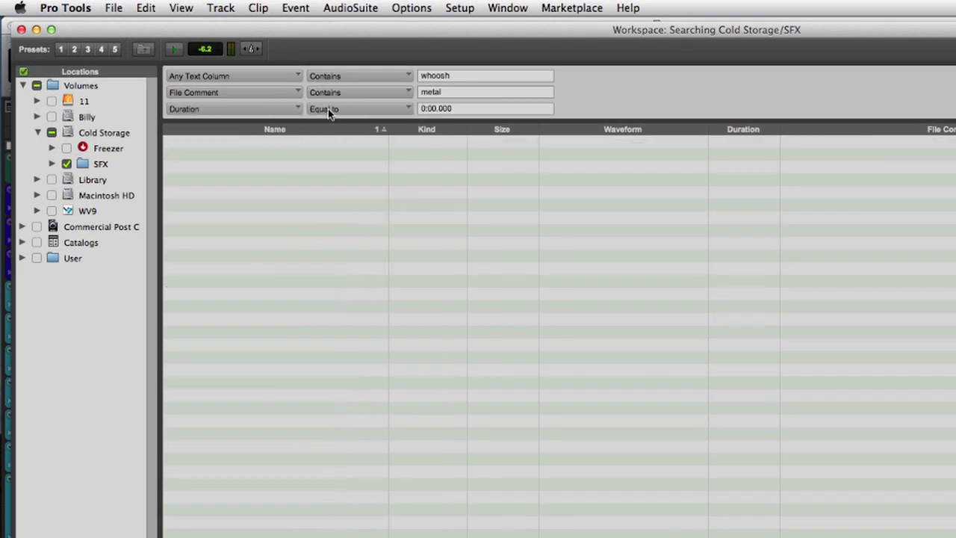
left_click(328, 109)
left_click(359, 166)
type("5")
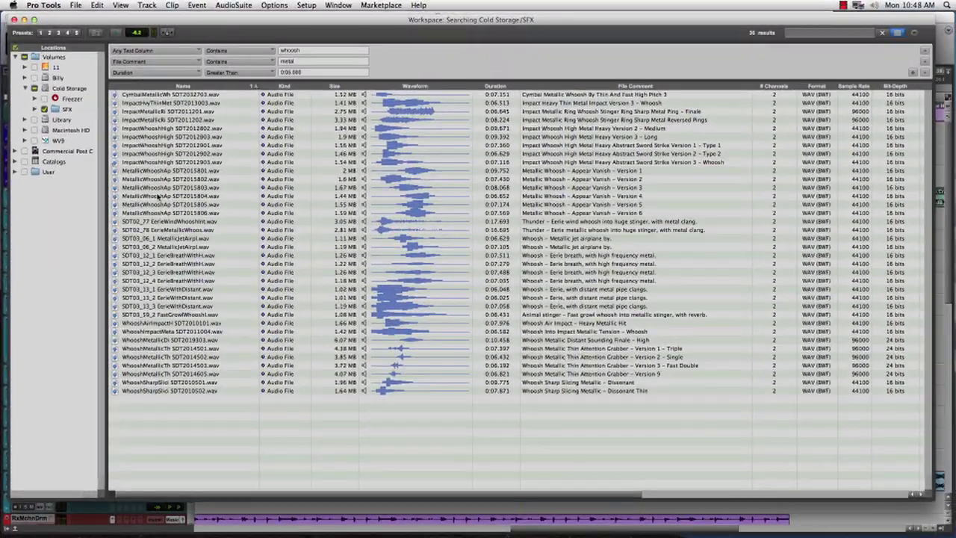
Audition MetallicWhooshAp, MetallicJetAirpl and finally SDT03_13_1 EerieWithDistant.wav.
left_click(160, 197)
key("space")
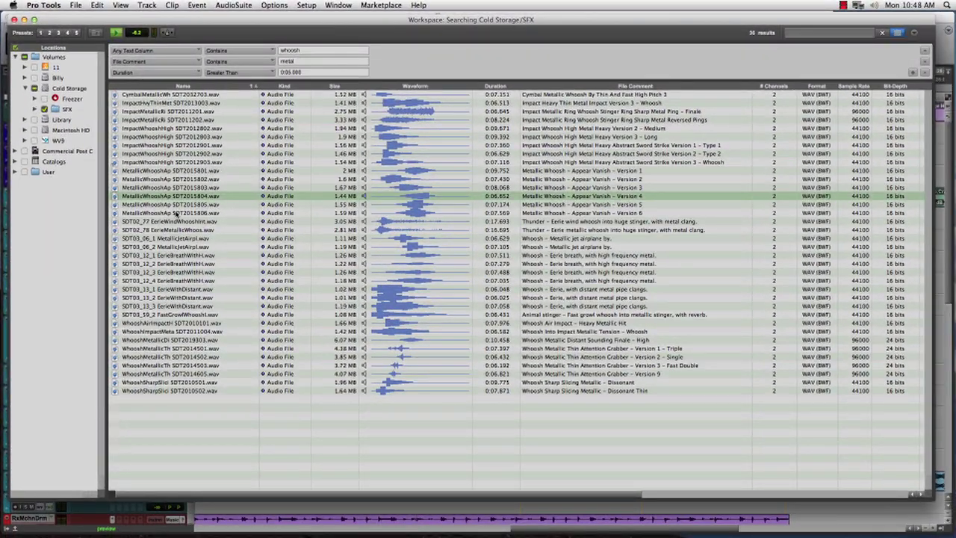
left_click(163, 239)
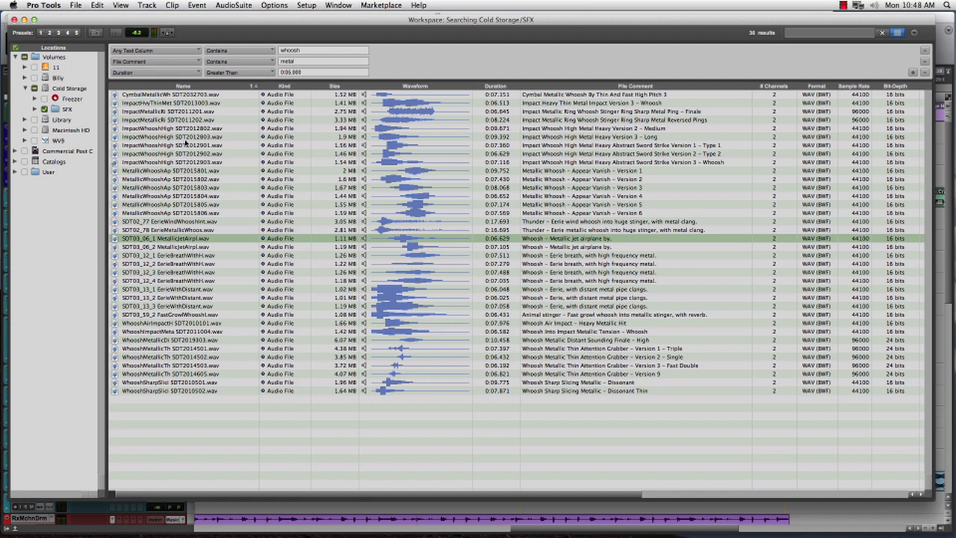
left_click(173, 288)
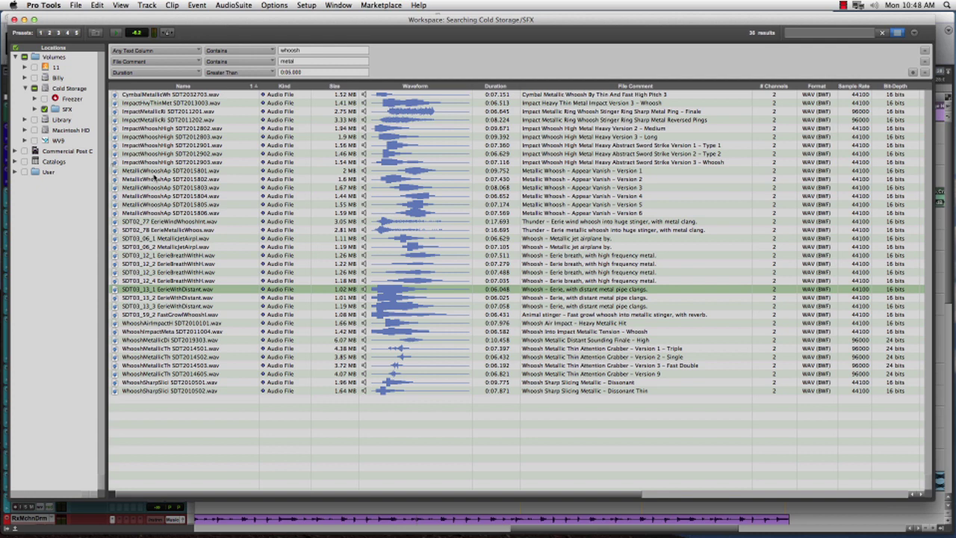
Shrink the Workspace to preset 3 and drag SDT03_13_1 EerieWithDistant.wav onto FX ST A.
left_click(59, 35)
scroll(308, 170, "down", 2)
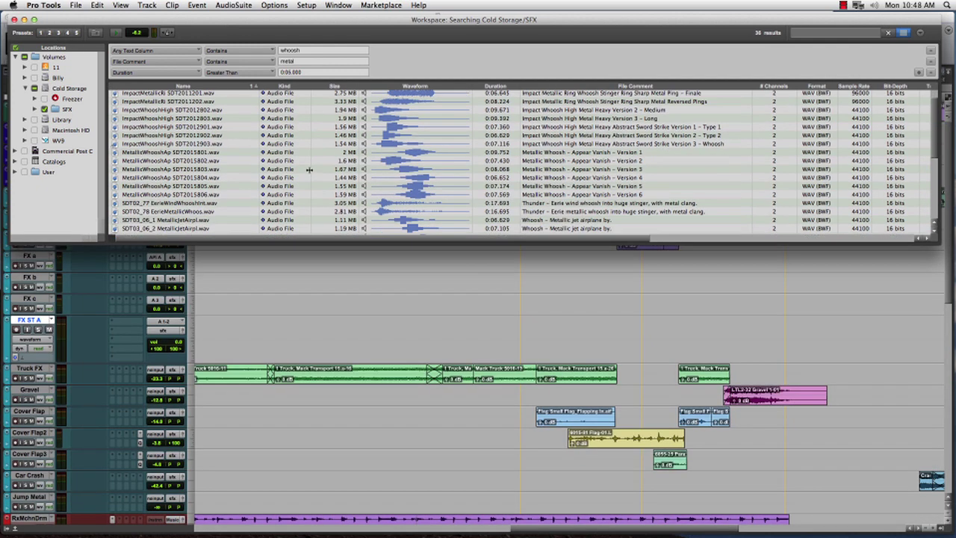
scroll(308, 169, "down", 4)
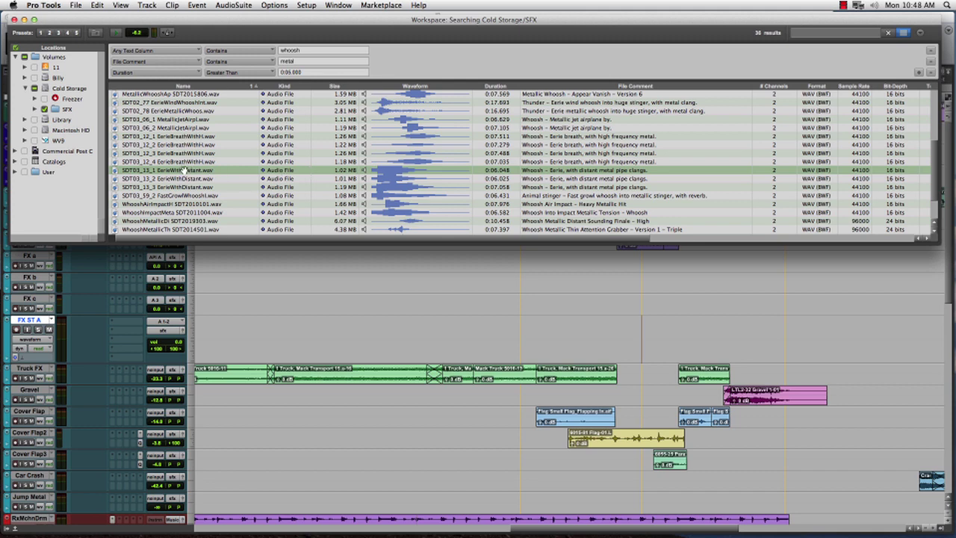
left_click_drag(182, 170, 561, 345)
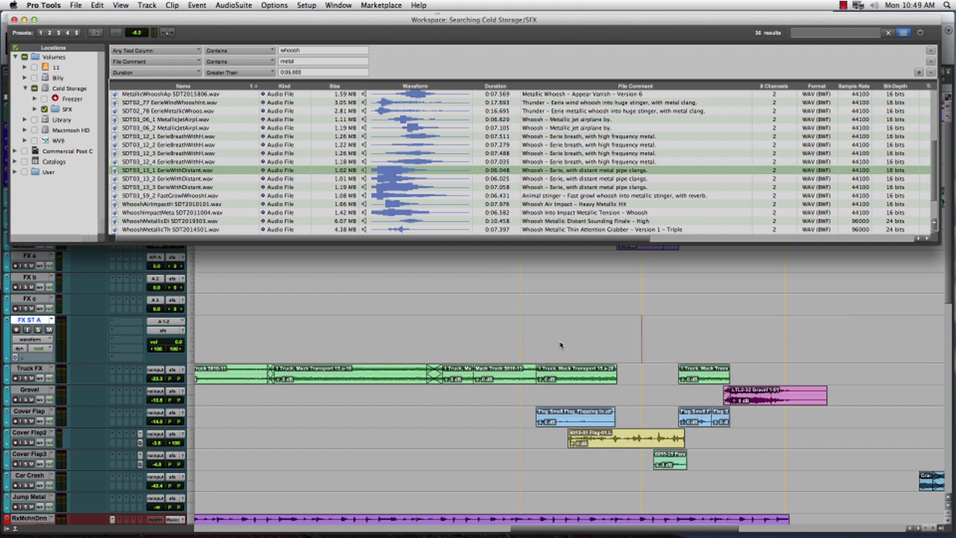
Trim the end of the EerieWithDistant clip on FX ST A shorter using the Smart Tool.
left_click(564, 343)
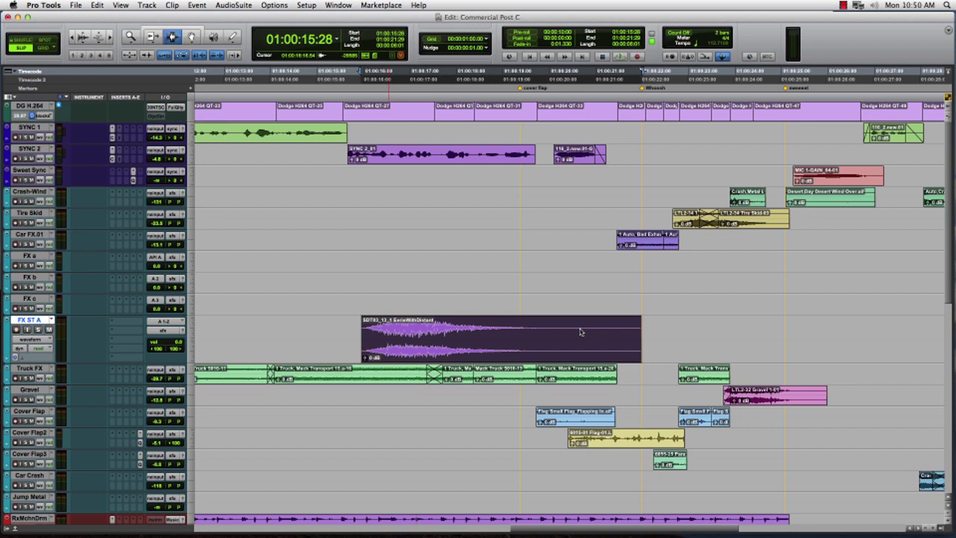
left_click(657, 339)
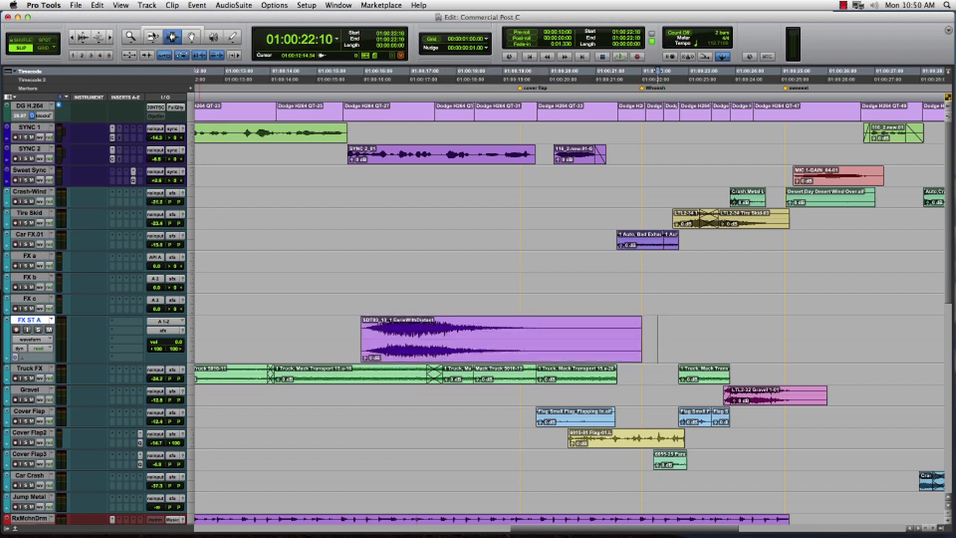
left_click(161, 33)
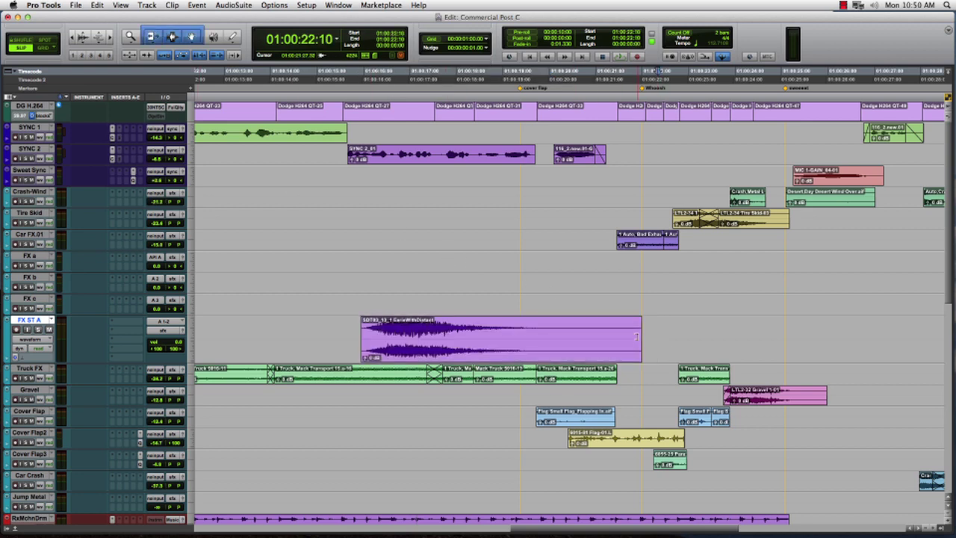
mouse_move(640, 333)
left_mouse_down()
mouse_move(533, 332)
mouse_move(514, 318)
left_mouse_up()
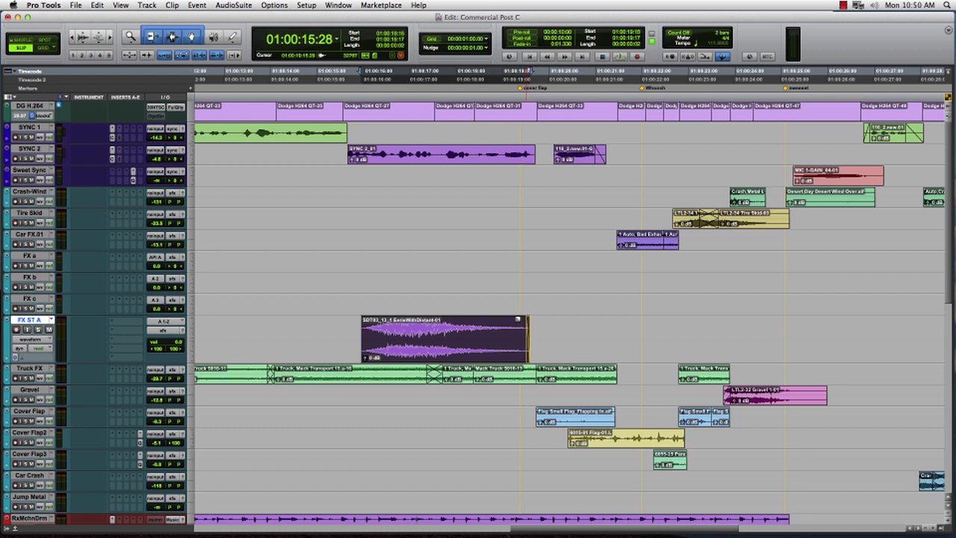
Raise the EerieWithDistant clip's gain to +3.3 dB.
left_click(364, 318)
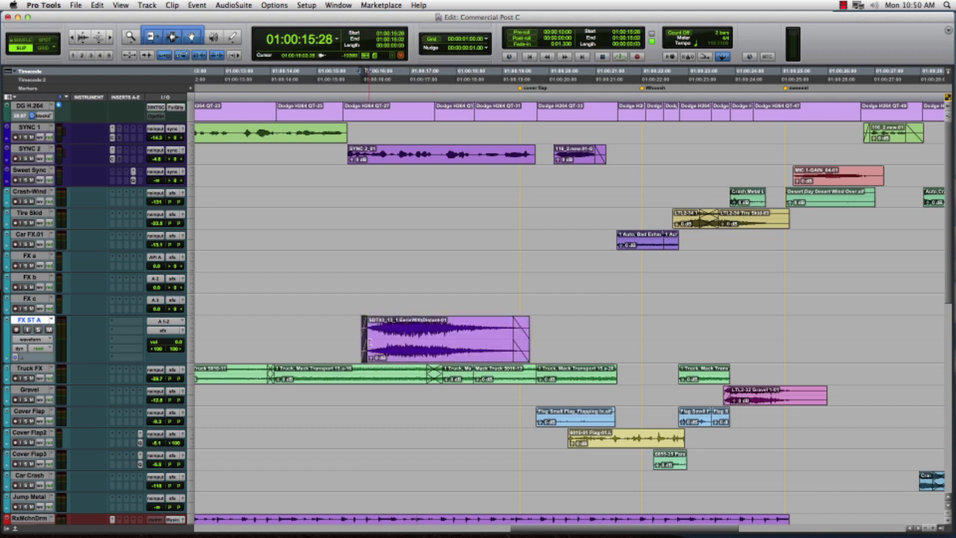
left_click_drag(366, 357, 371, 362)
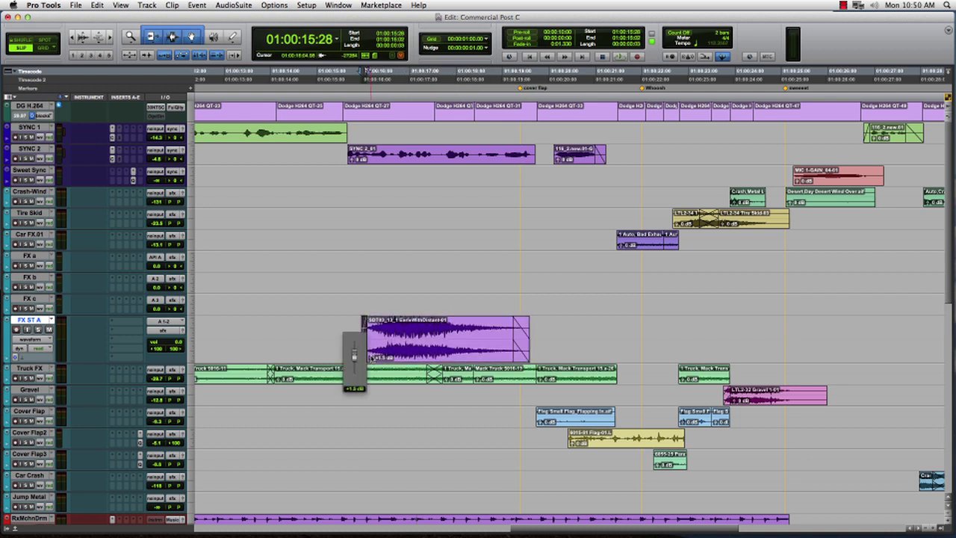
left_click(569, 330)
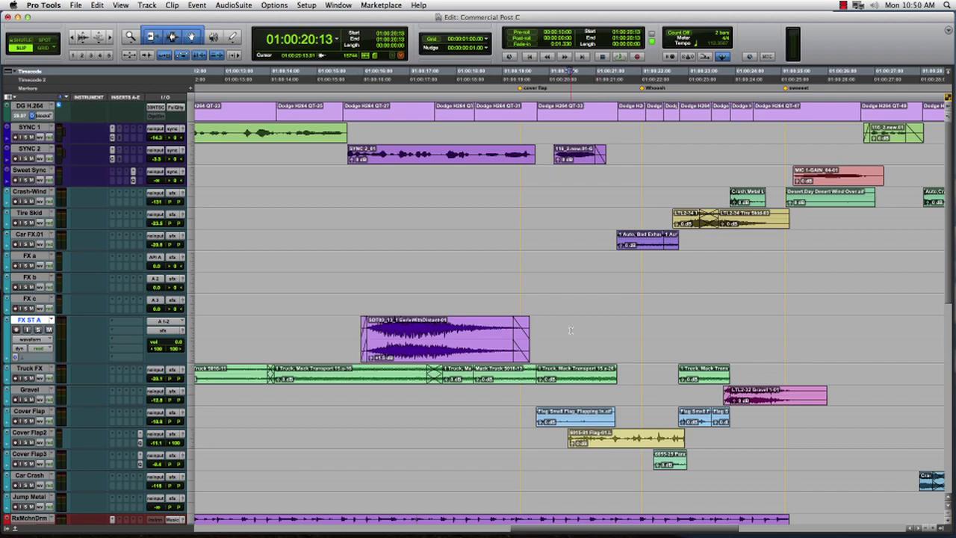